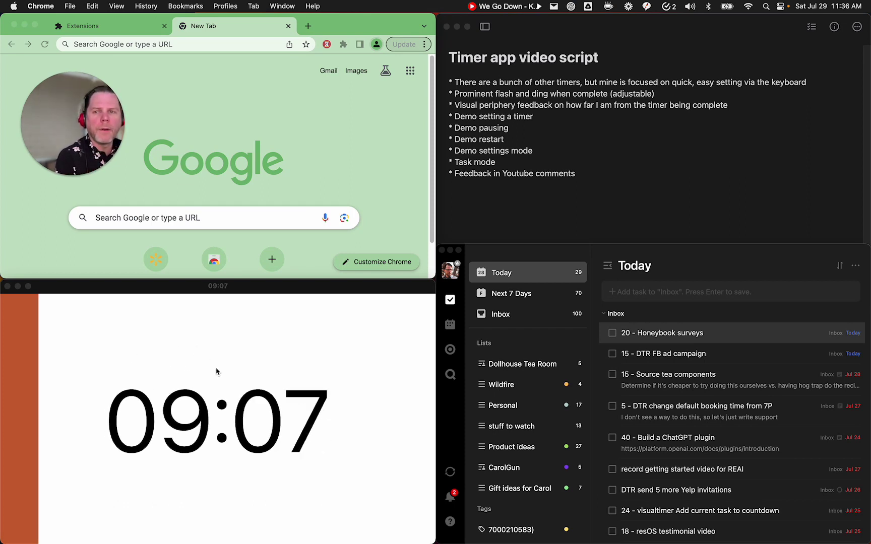
- Bring the timer window into focus and shrink it slightly
left_click(359, 337)
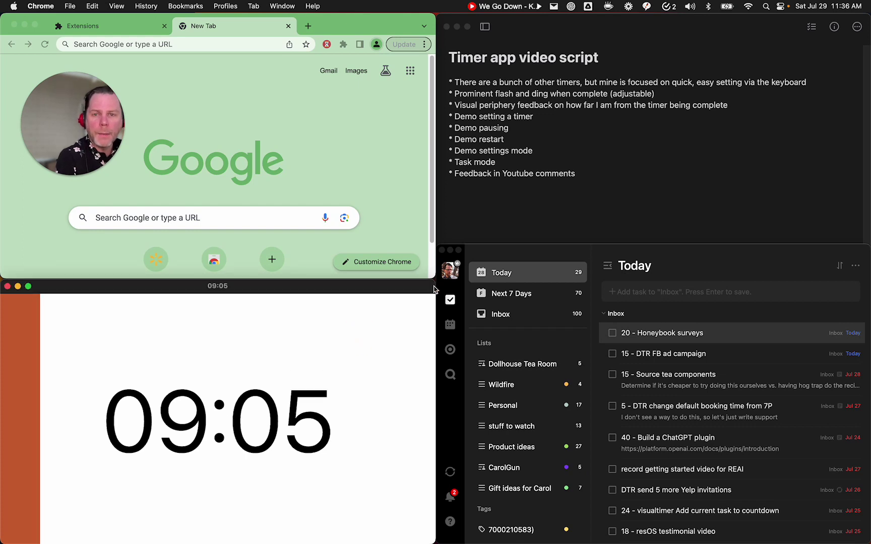
mouse_move(434, 287)
left_mouse_down()
mouse_move(317, 402)
mouse_move(306, 423)
mouse_move(422, 448)
mouse_move(427, 297)
left_mouse_up()
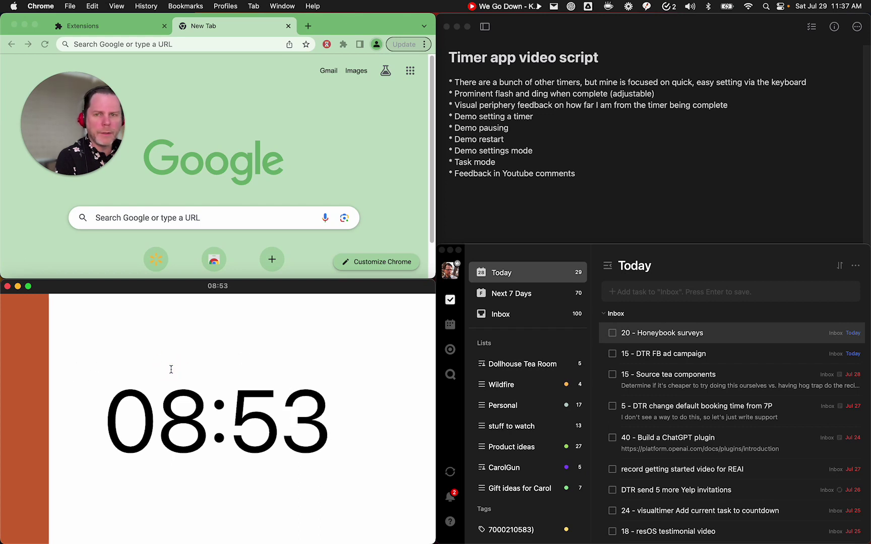
- Restart the countdown as a one-minute timer with the 1 key
key("1")
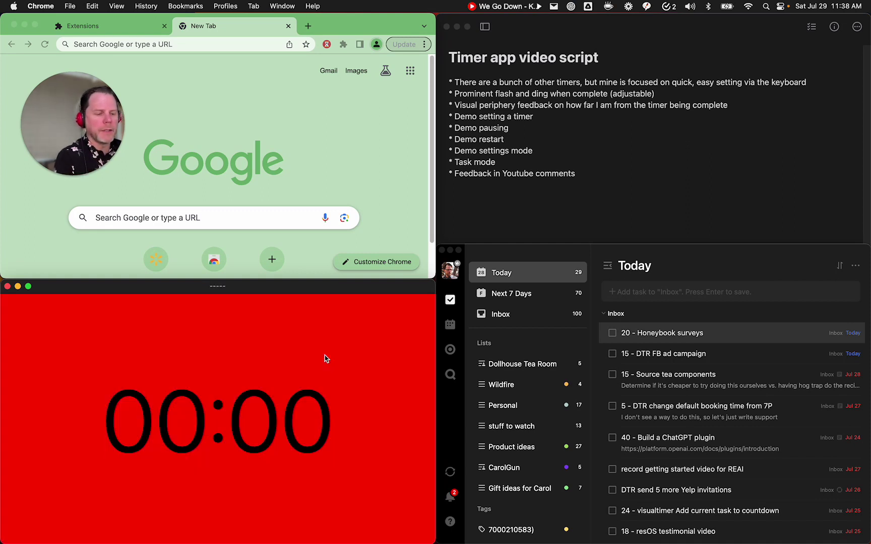
- Pause and resume the one-minute countdown three times with Space
key("space")
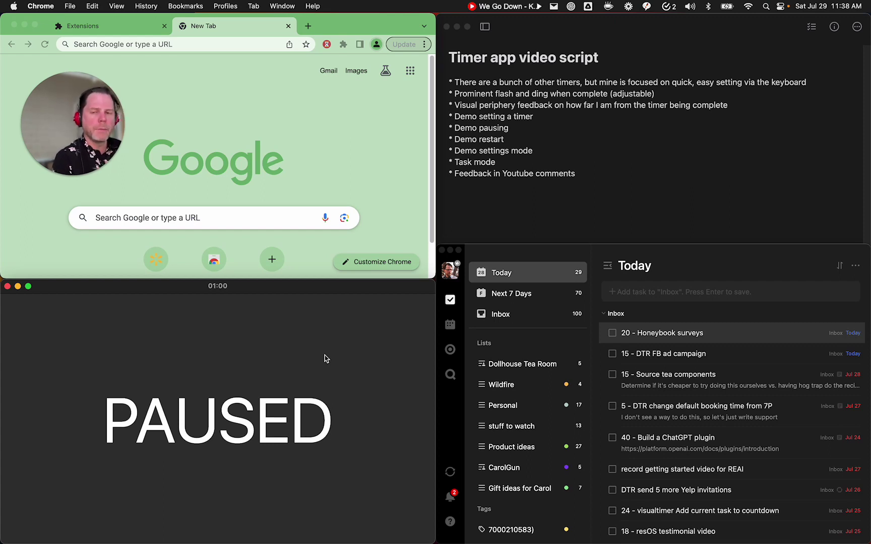
key("space")
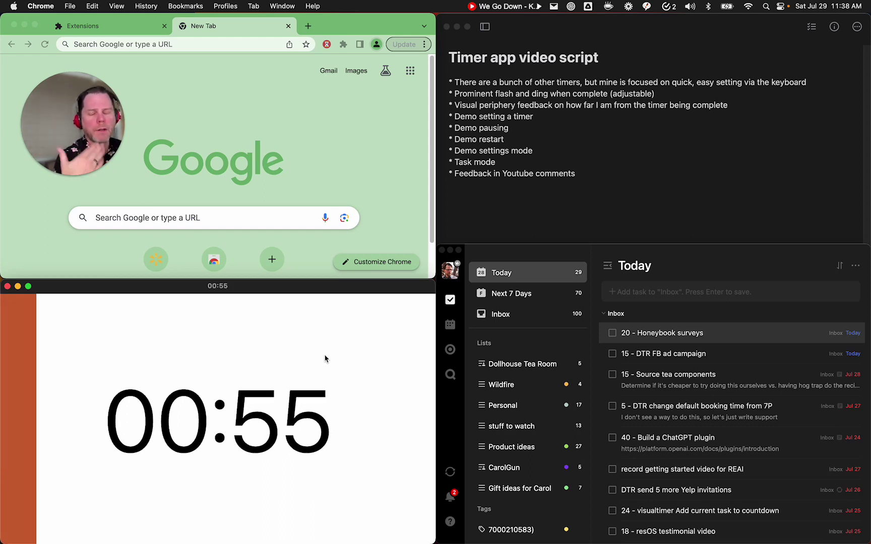
key("space")
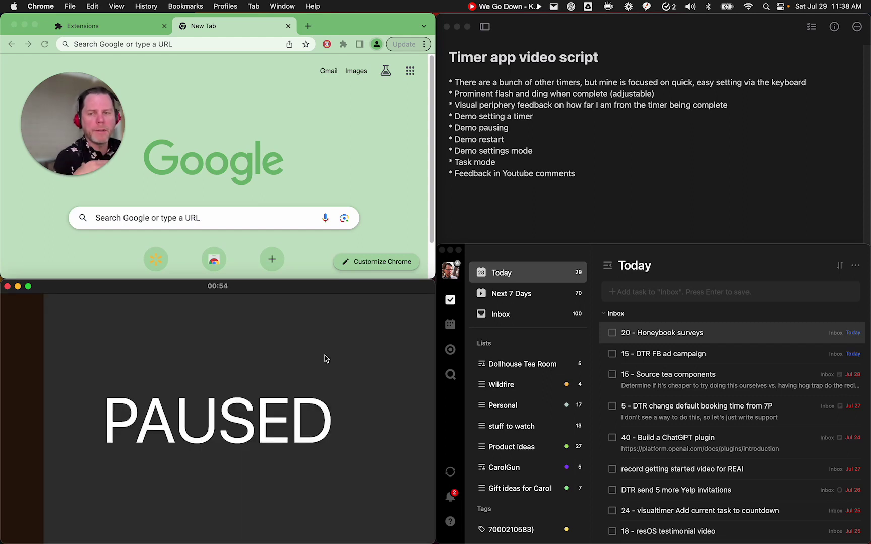
key("space")
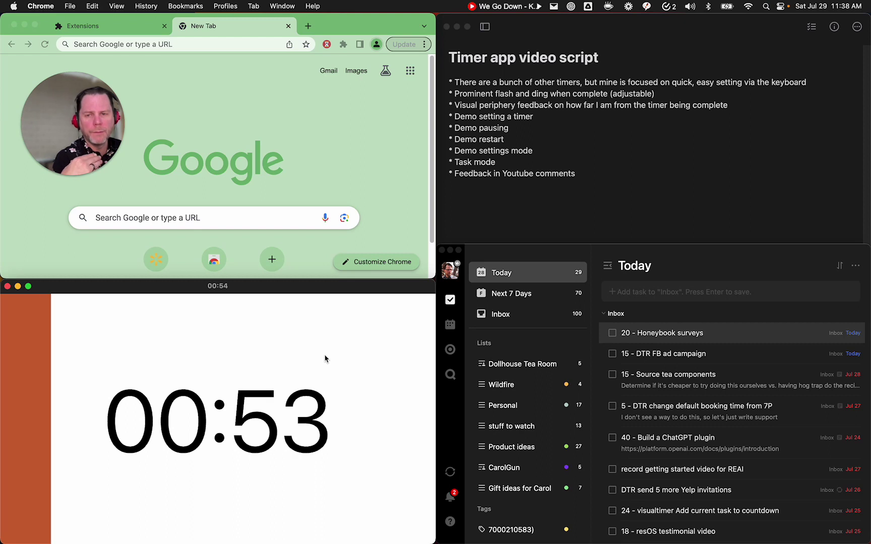
key("space")
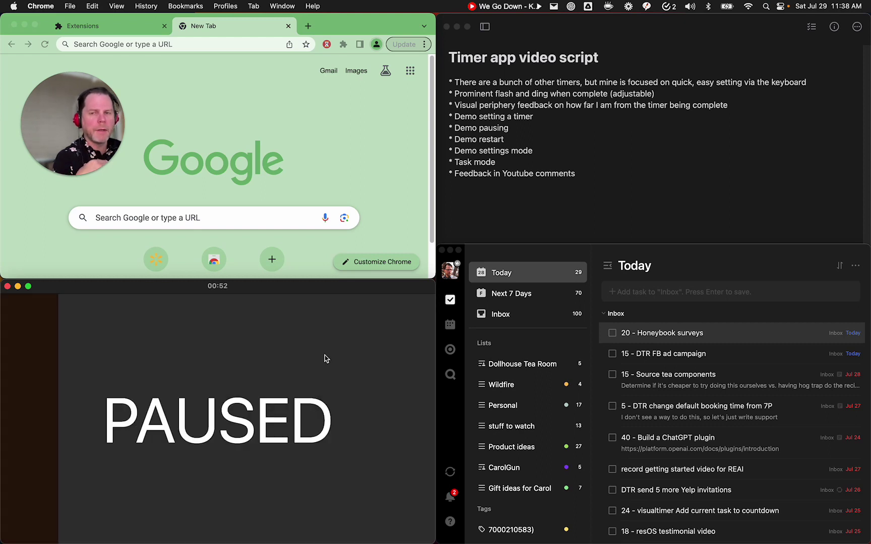
key("space")
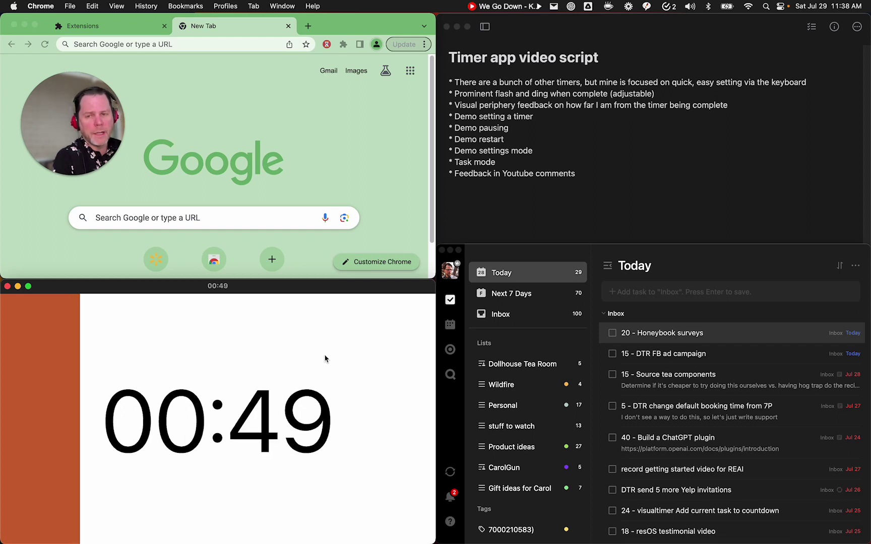
- Start a 5-minute countdown, then replace it with a 10-minute one
type("5 mins")
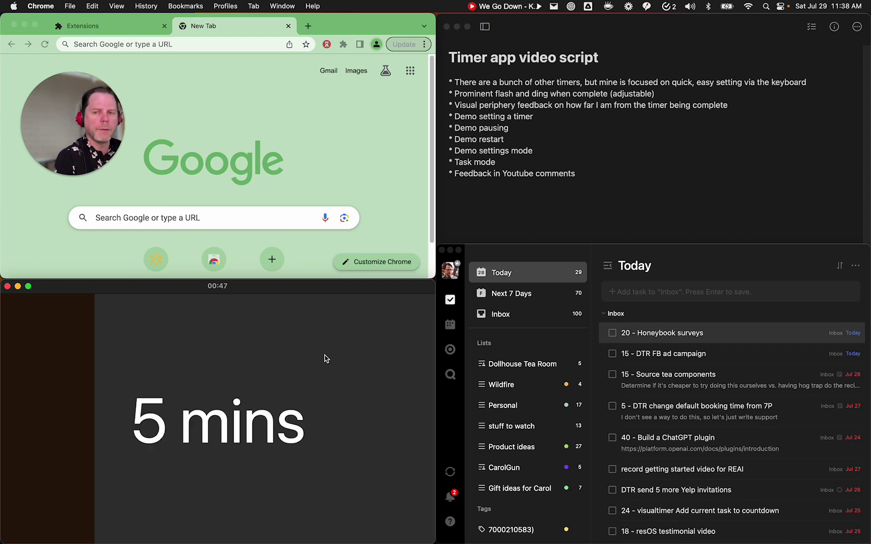
key("Return")
type("10")
key("Return")
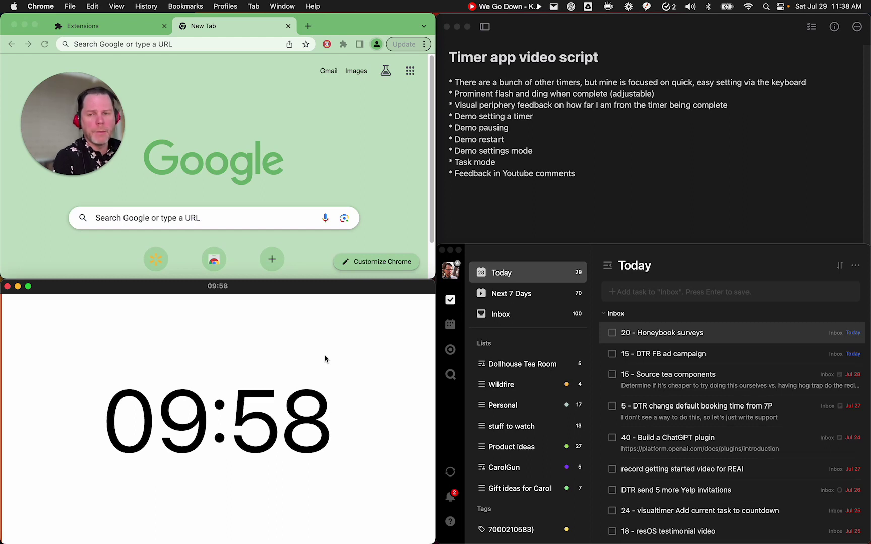
key("Return")
key("Return")
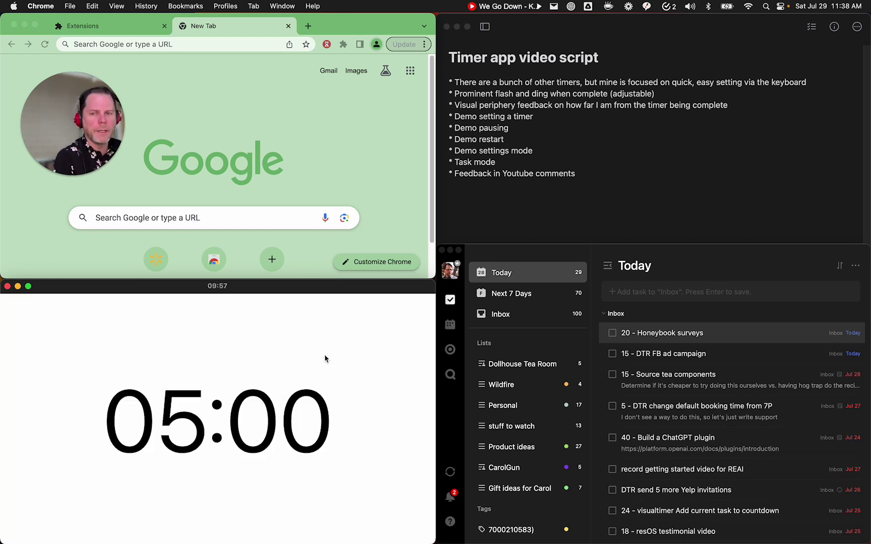
type("10 mins")
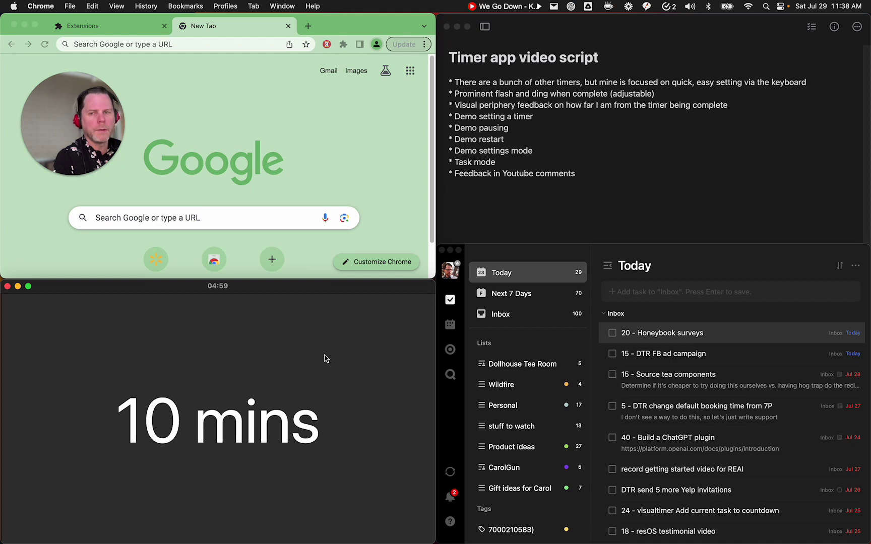
key("Return")
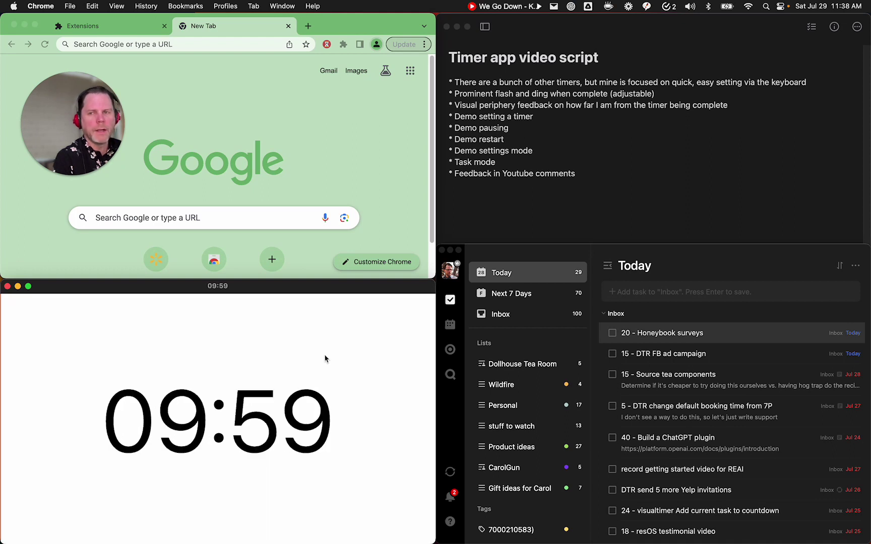
- Switch focus between Chrome and the timer, then set a 4-minute countdown
left_click(275, 355)
left_click(363, 150)
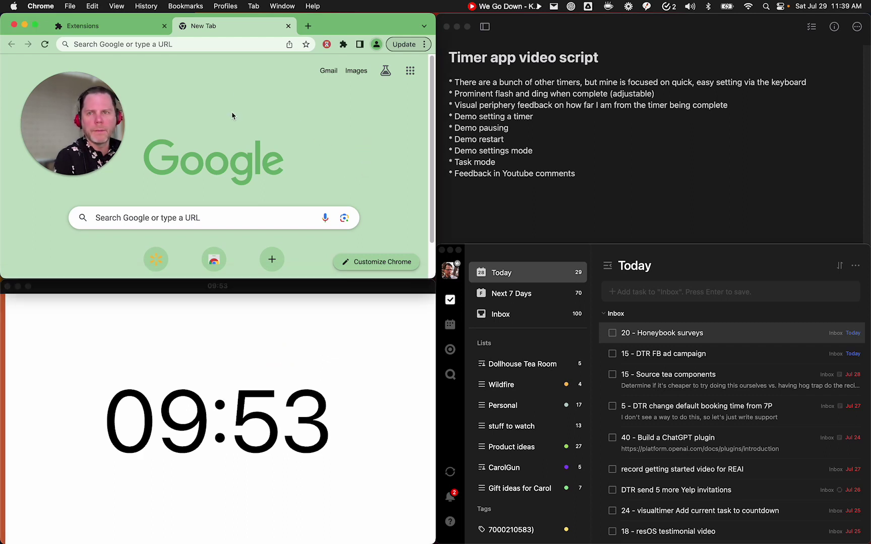
left_click(268, 368)
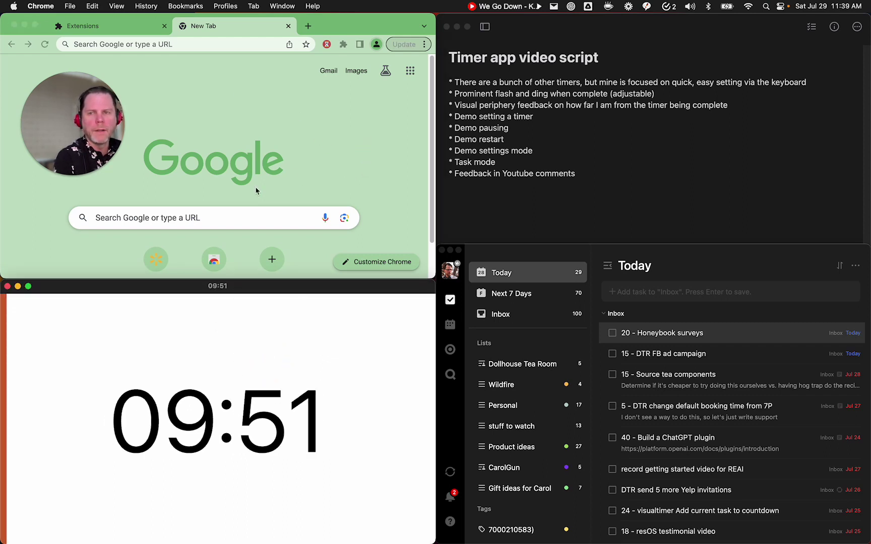
left_click(364, 175)
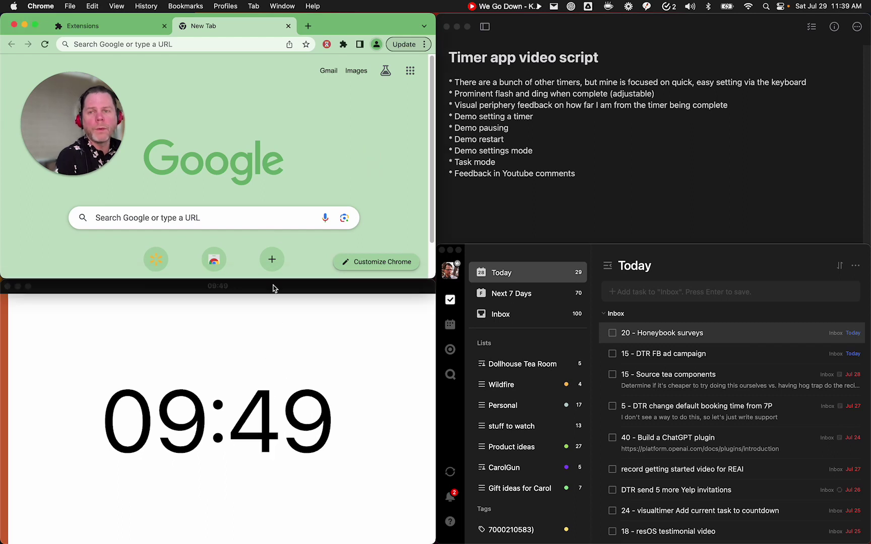
left_click(305, 323)
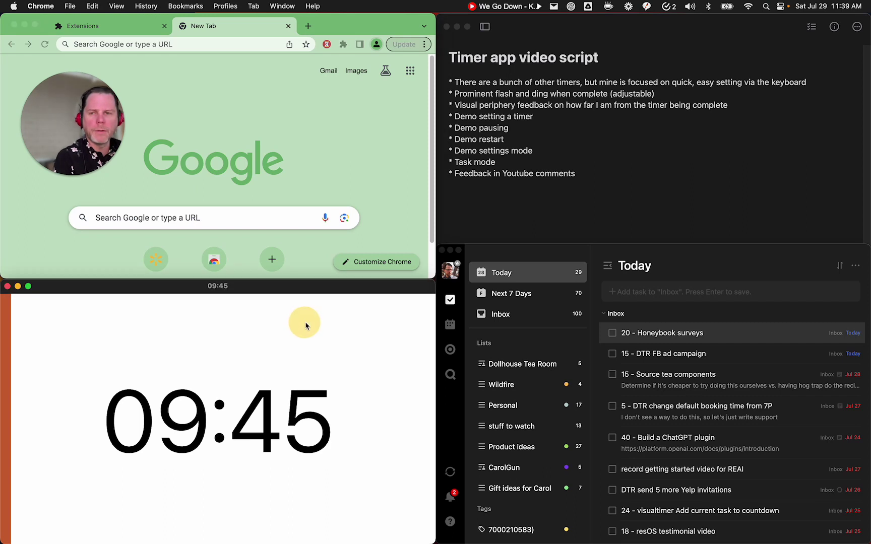
left_click(307, 327)
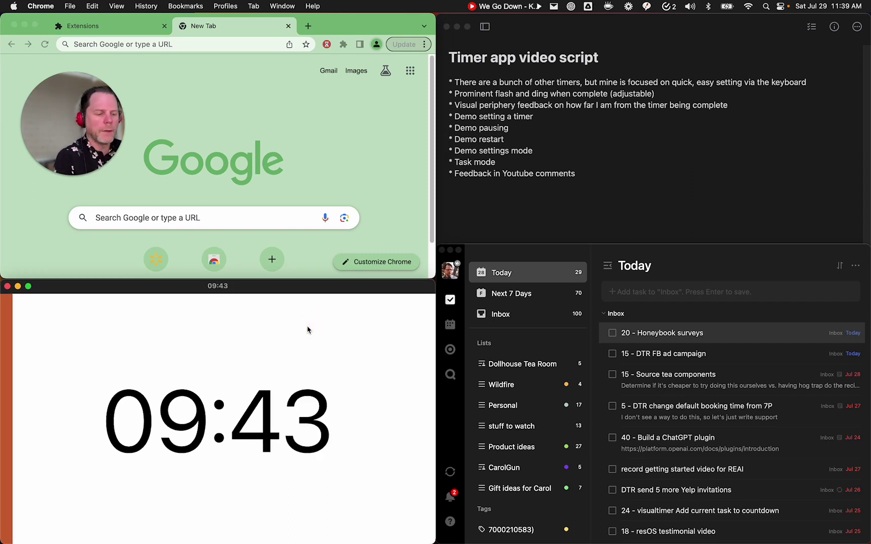
key("4")
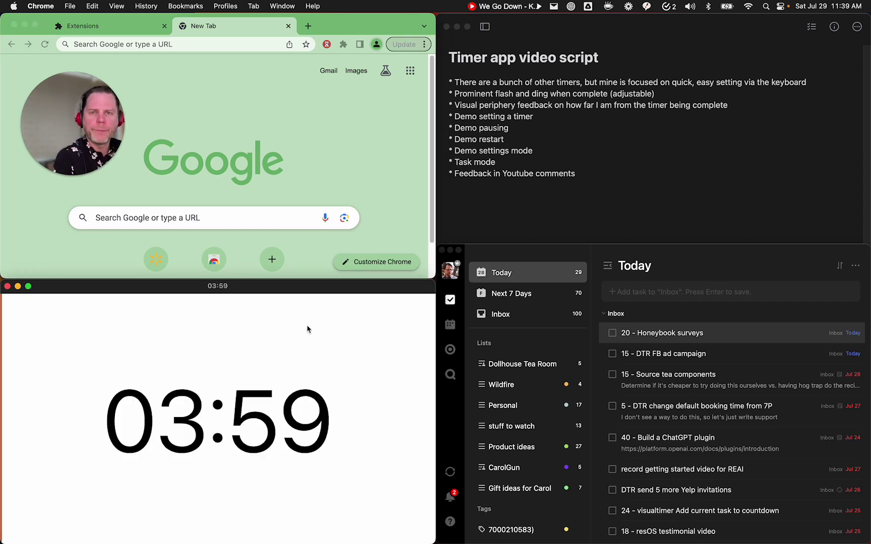
left_click(307, 327)
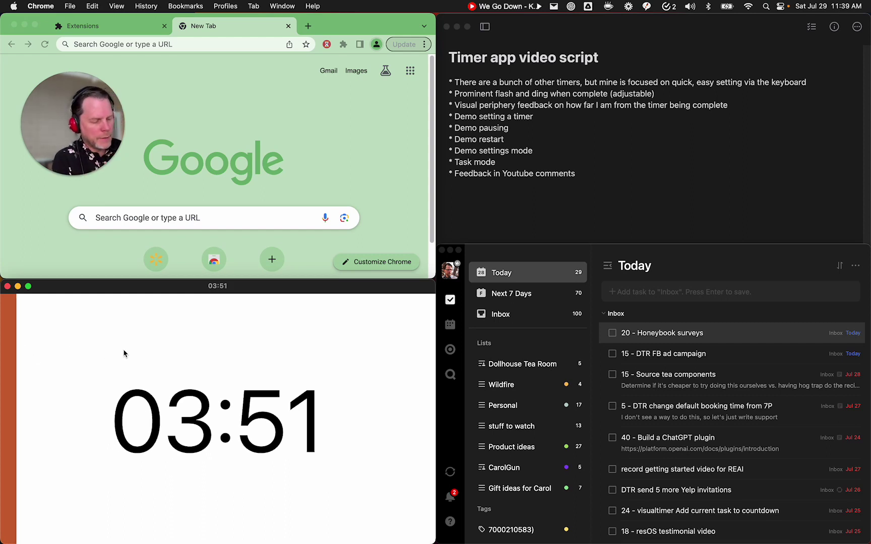
- In timer settings, keep the completion ding on, choose a blue background, and save
key("shift+slash")
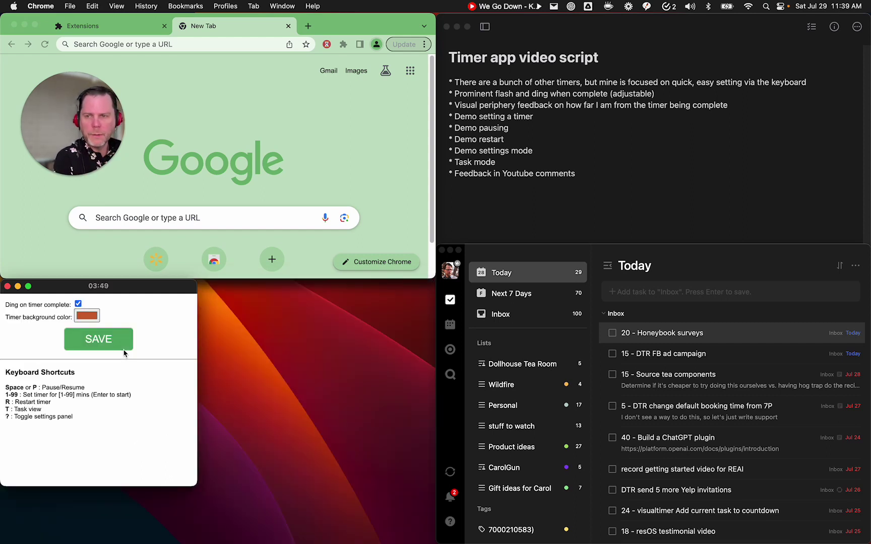
left_click(78, 305)
left_click(78, 305)
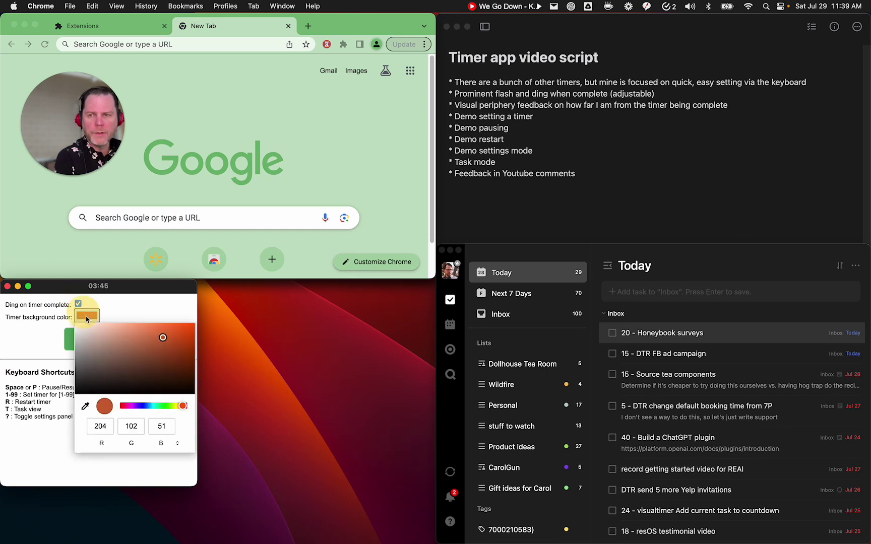
left_click(147, 406)
left_click(176, 339)
left_click(25, 350)
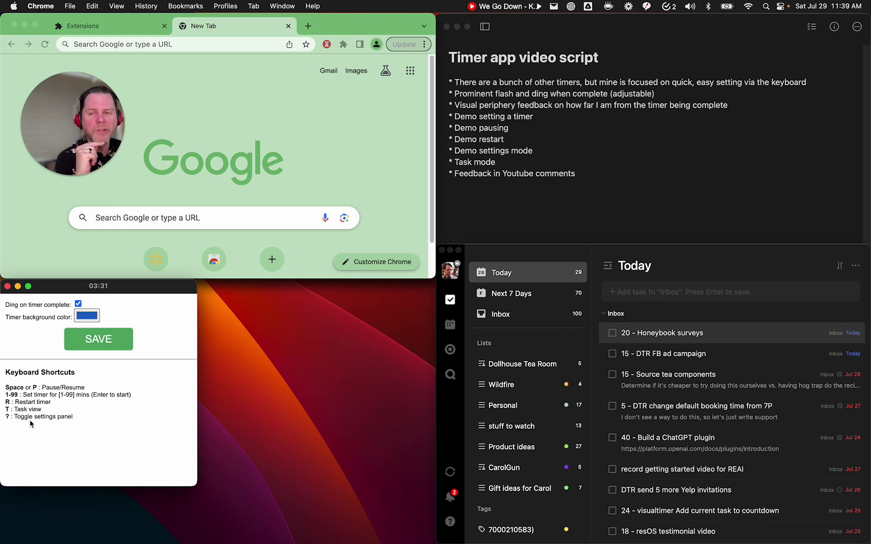
left_click(93, 344)
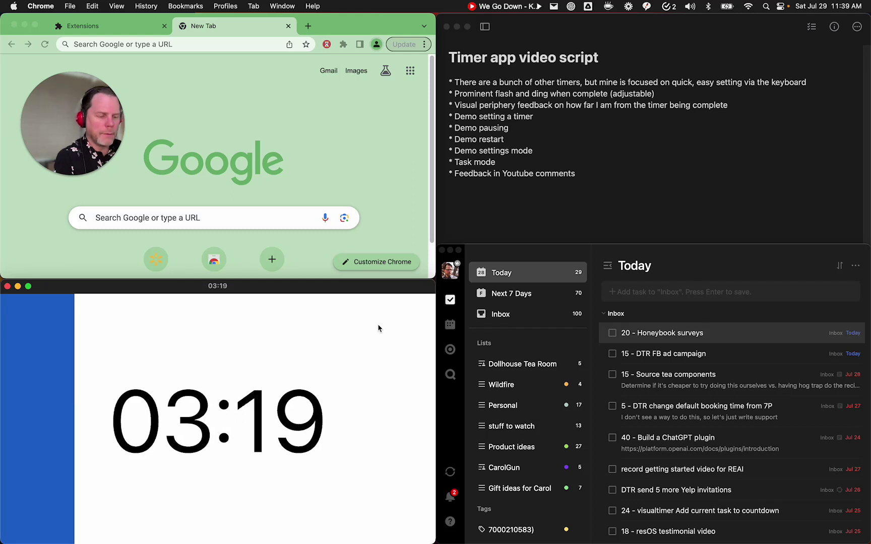
- Restart the 4-minute countdown twice with the R key
key("r")
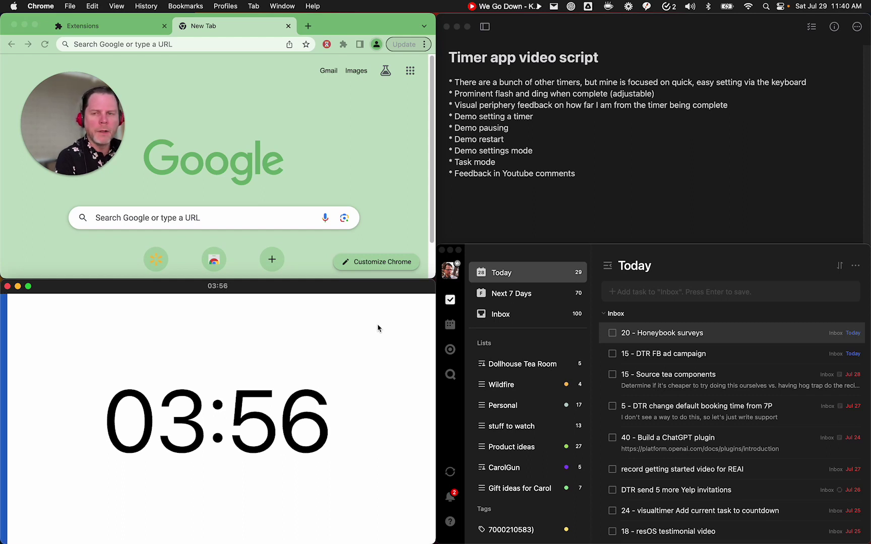
key("r")
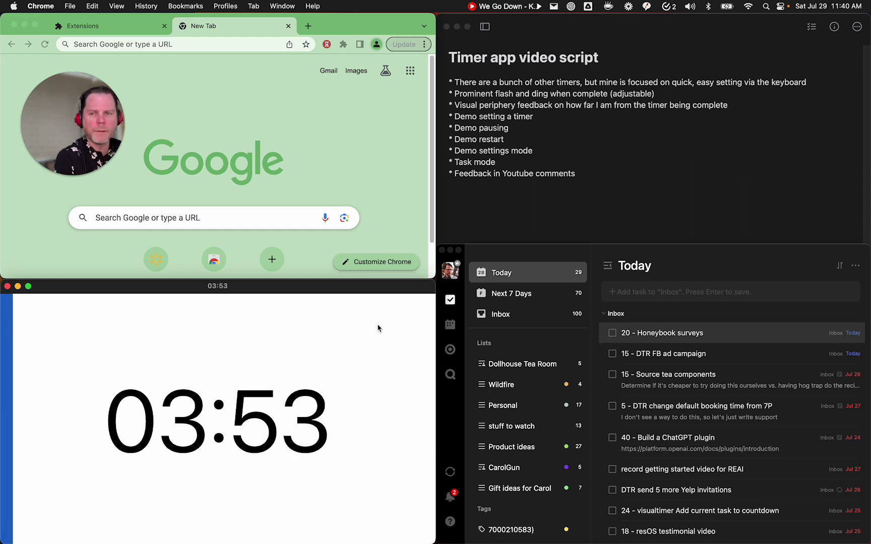
- Switch the timer to its Task List view with the T key
key("t")
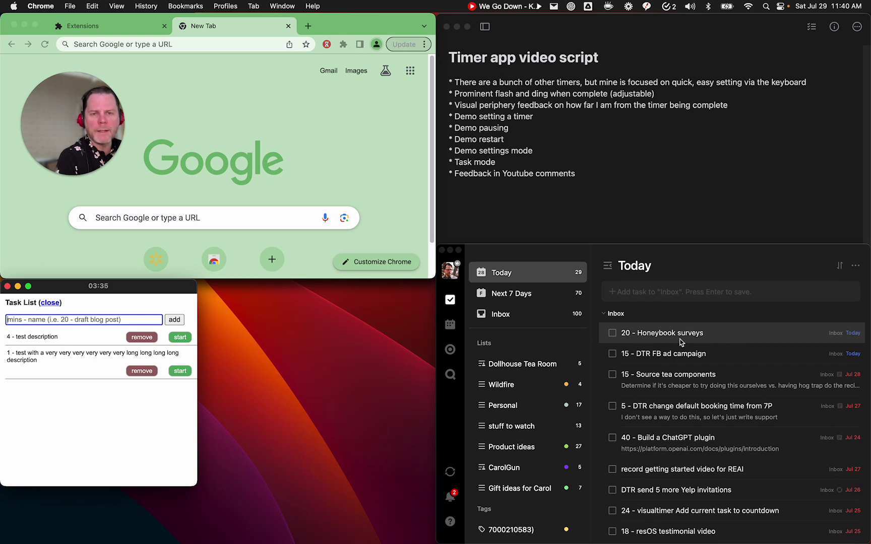
left_click(663, 332)
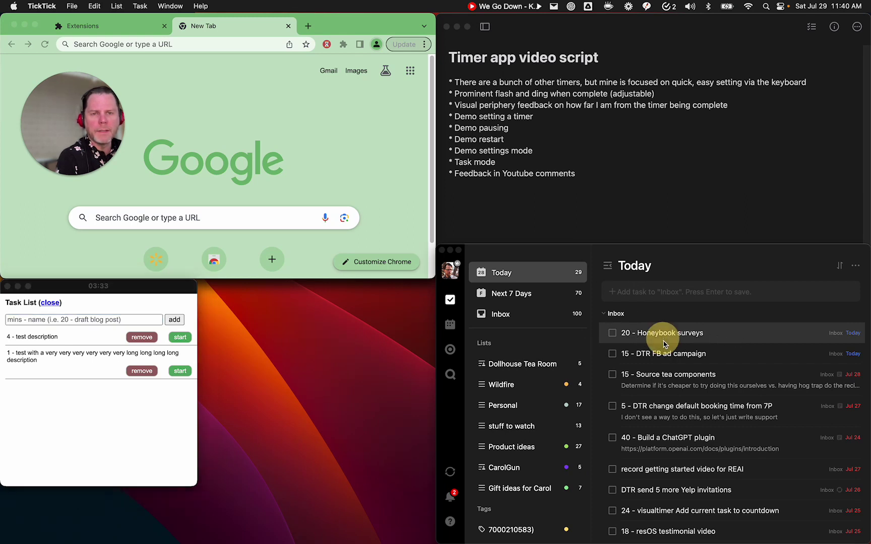
double_click(659, 288)
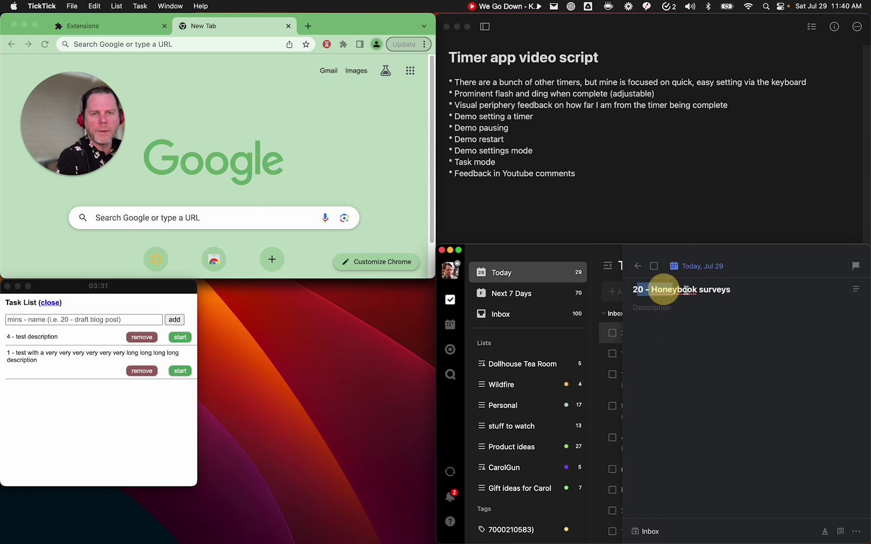
left_click(716, 335)
left_click(638, 266)
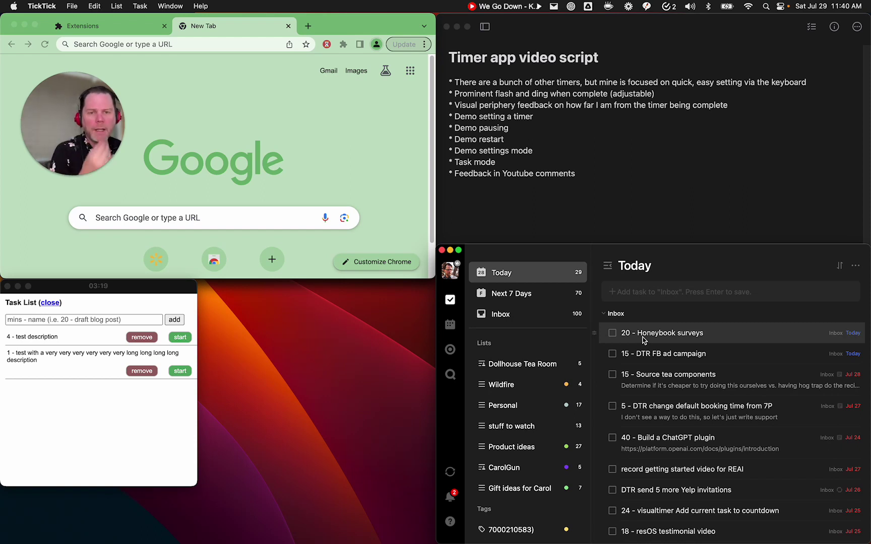
right_click(651, 335)
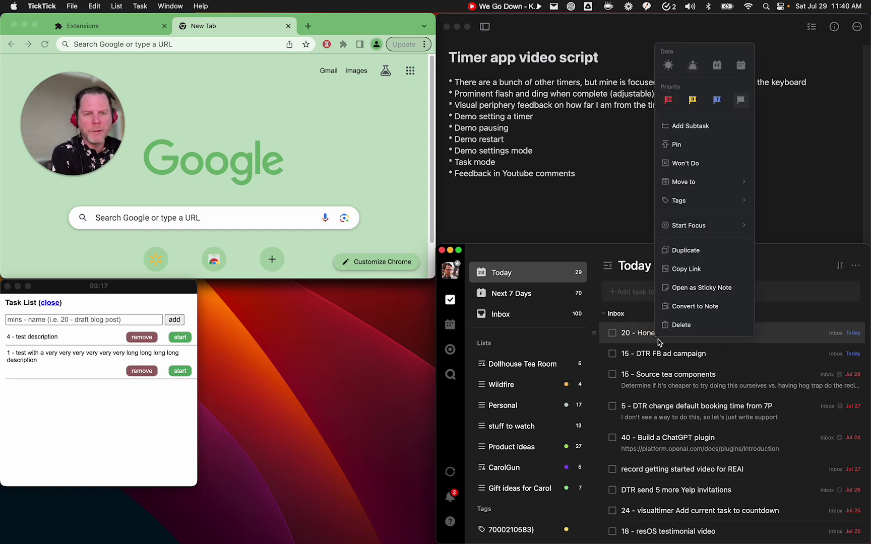
left_click(778, 259)
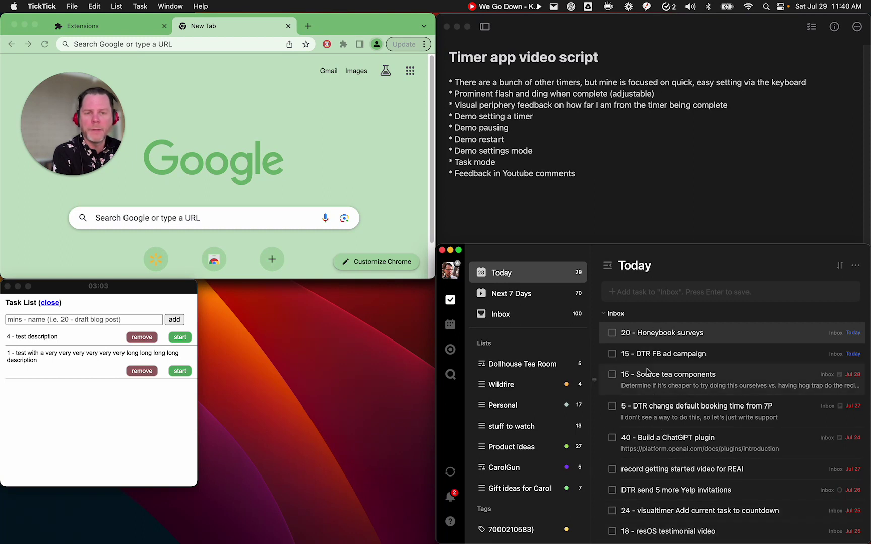
right_click(657, 337)
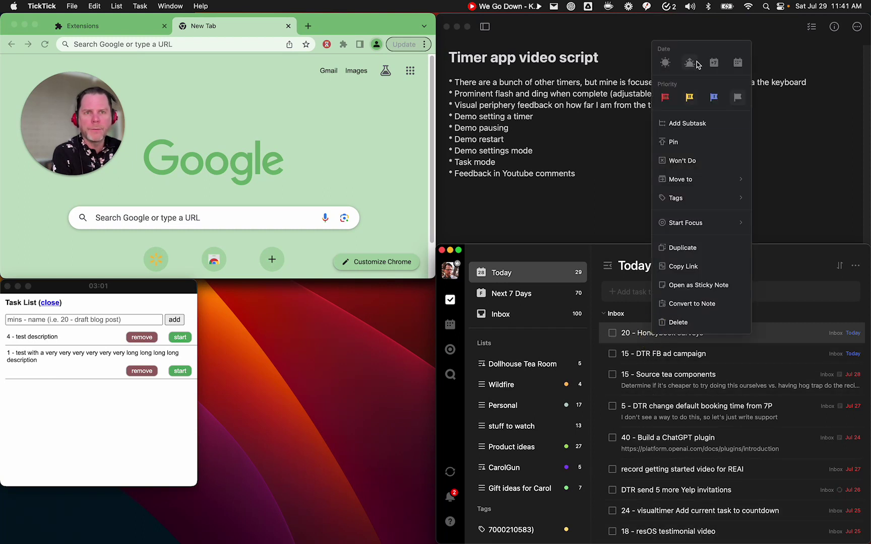
left_click(776, 266)
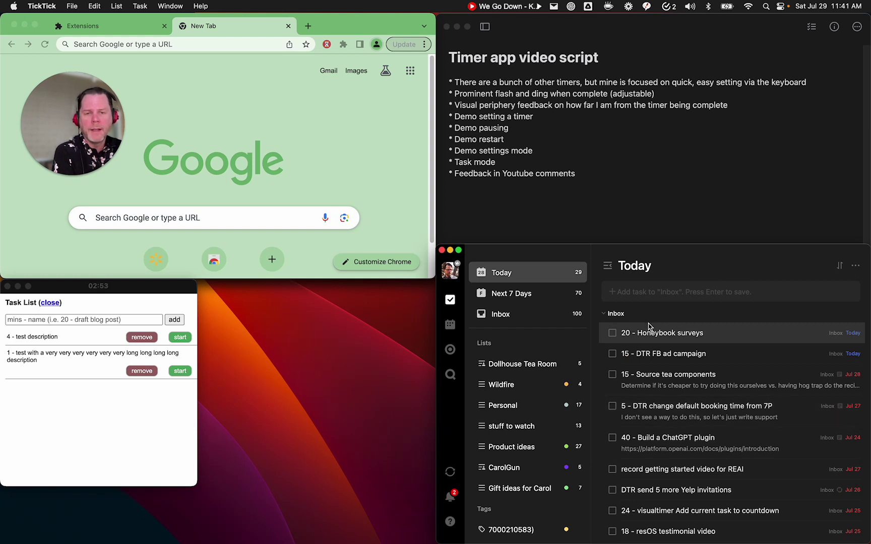
- Prefix the REAI video task title with '25 - ', then close and reopen it
left_click(634, 471)
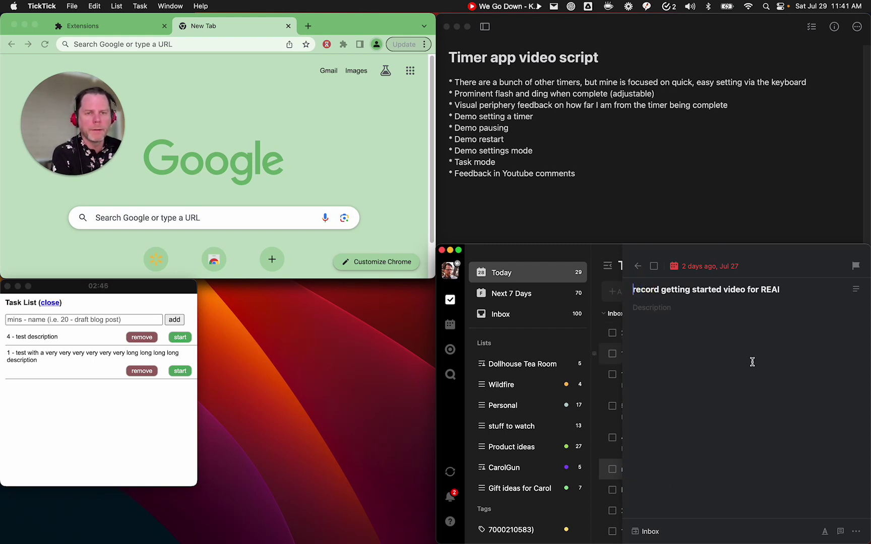
type("15 -")
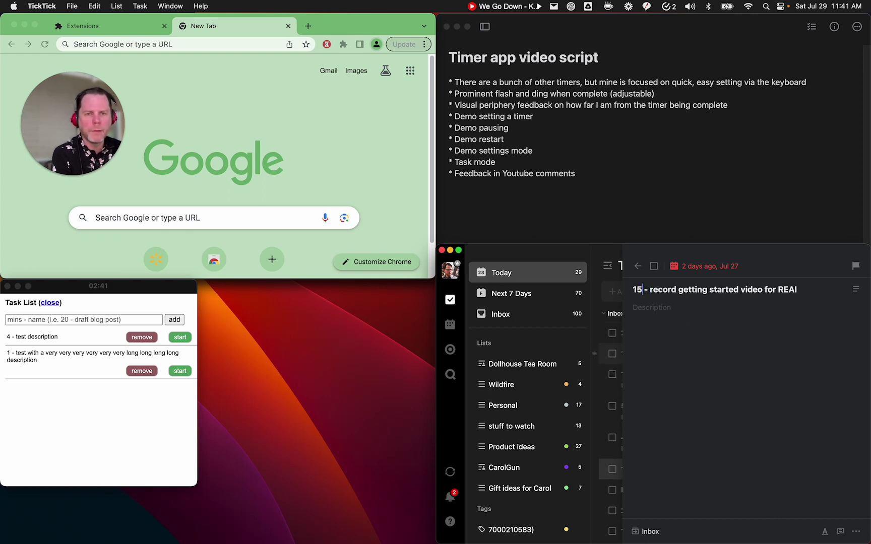
key("Left")
key("BackSpace")
type("2")
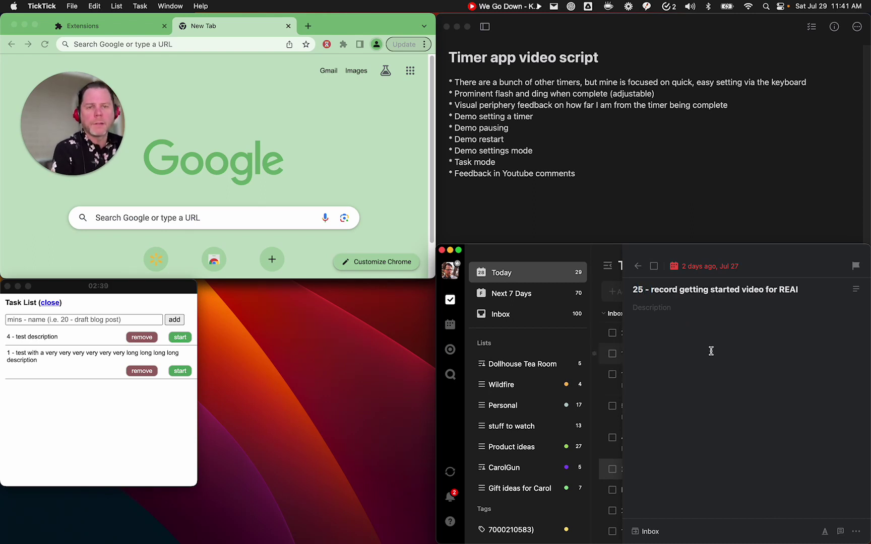
left_click(637, 266)
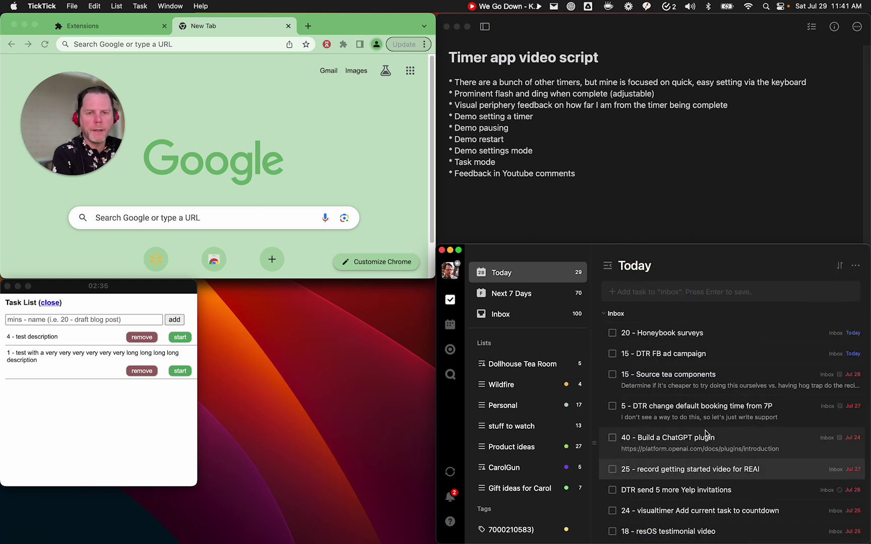
left_click(654, 470)
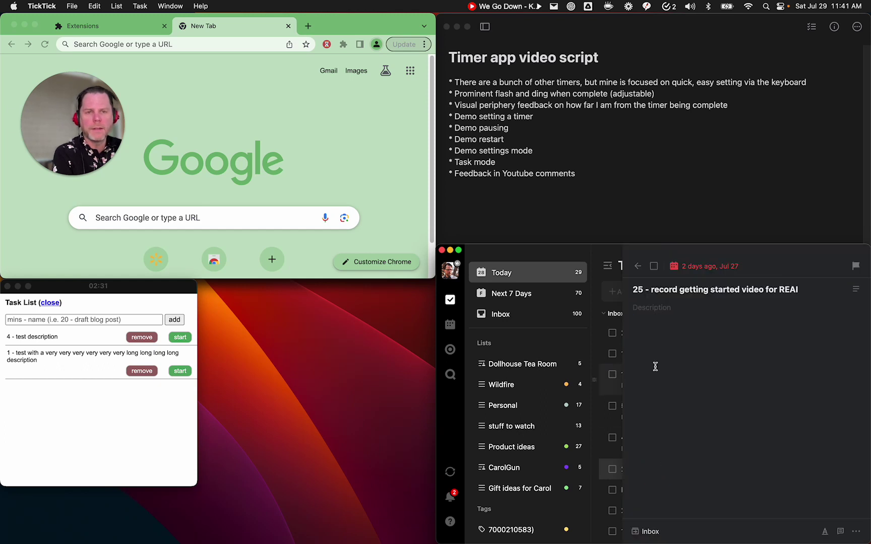
- Start a 25-minute countdown in the timer window
left_click(109, 426)
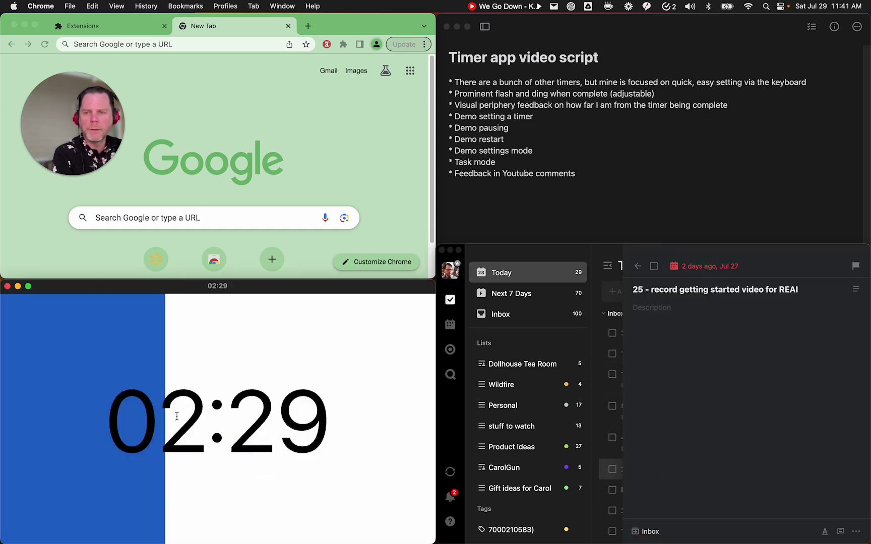
type("25")
key("Return")
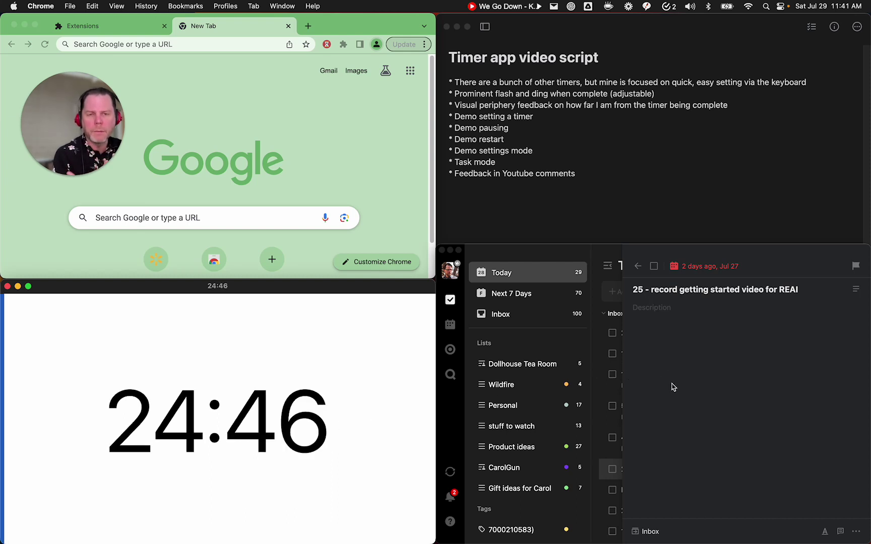
- Return TickTick to the Today list and switch the timer to its task list
left_click(638, 266)
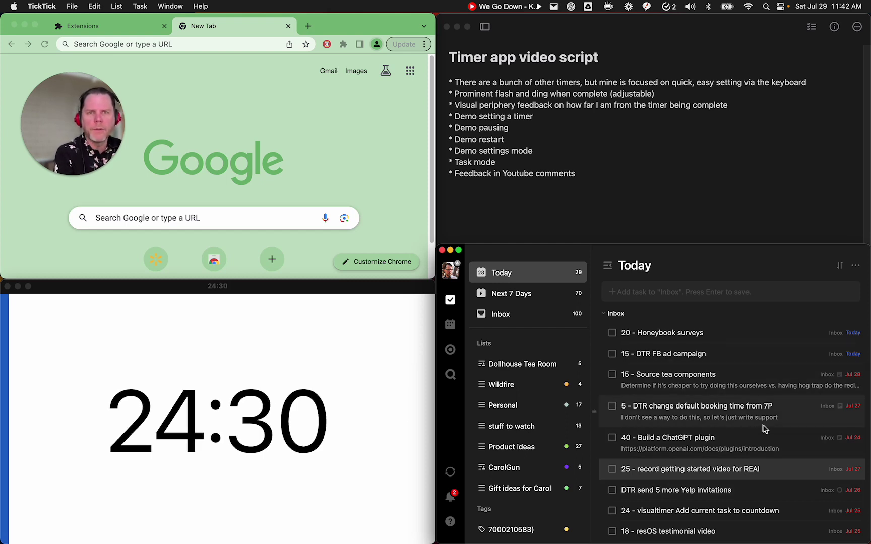
left_click(354, 335)
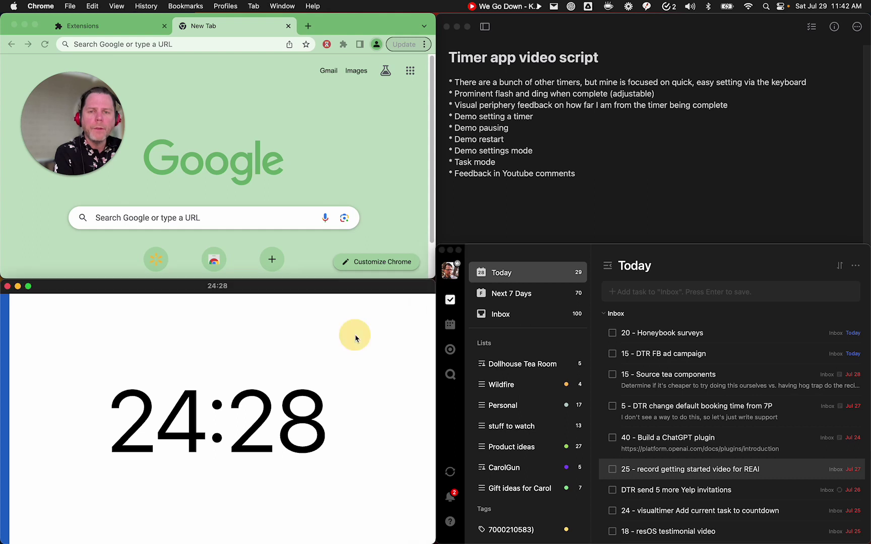
left_click(354, 339)
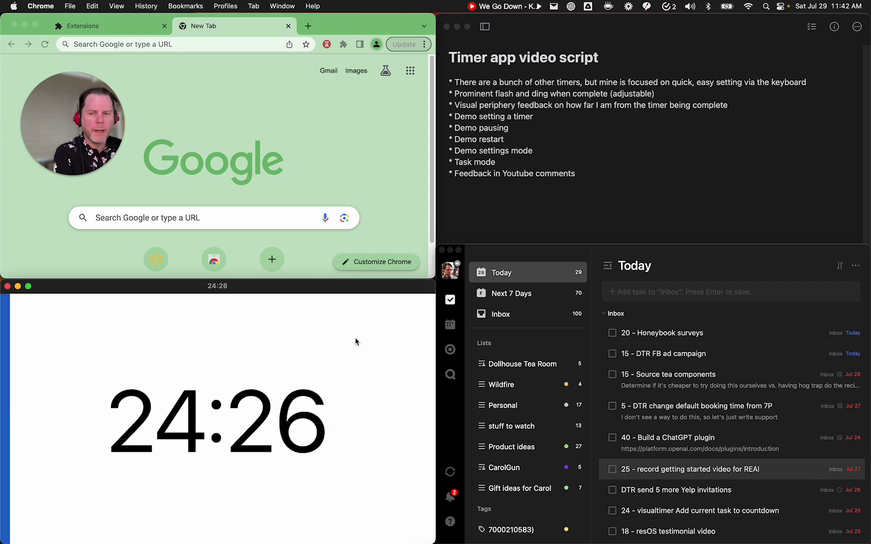
left_click(168, 419)
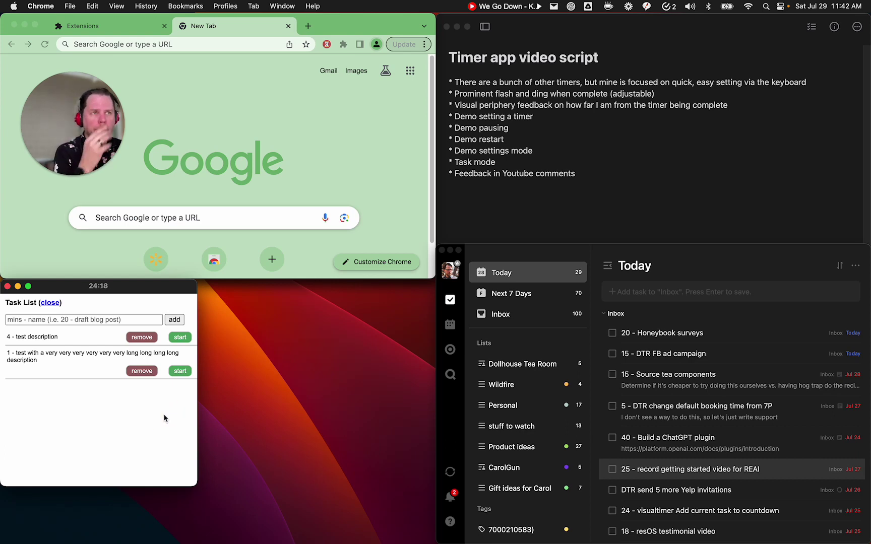
- Remove the two test tasks from the Visual Timer task list
left_click(162, 412)
left_click(142, 337)
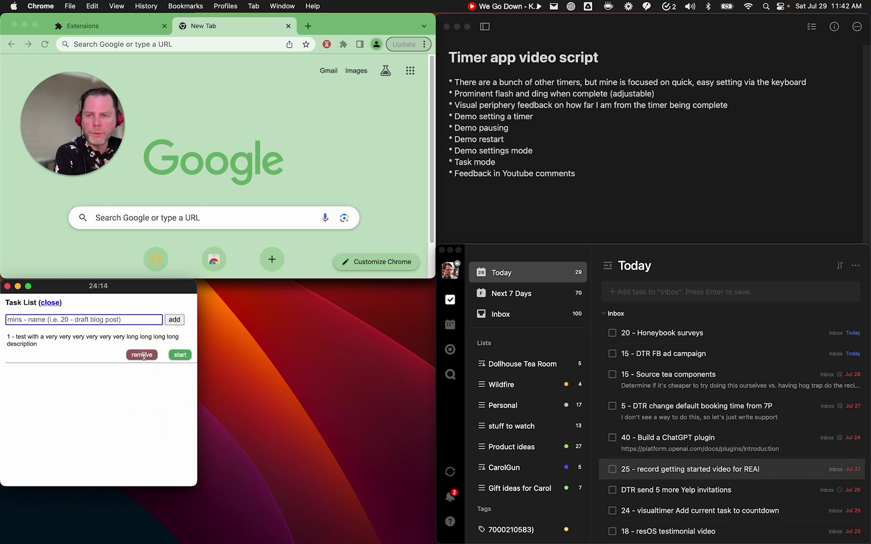
left_click(142, 355)
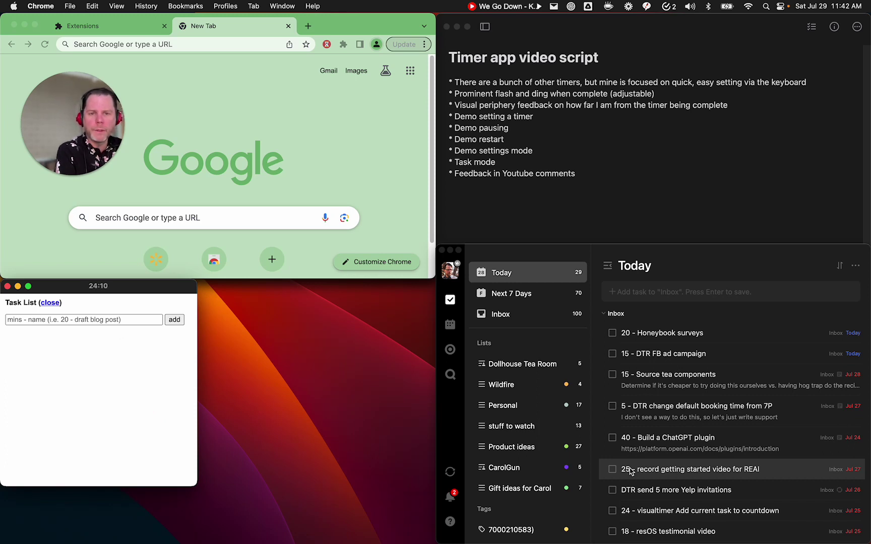
- Copy the Honeybook surveys task title from TickTick and add it to the timer list
left_click(648, 334)
triple_click(663, 290)
key("super+c")
left_click(108, 320)
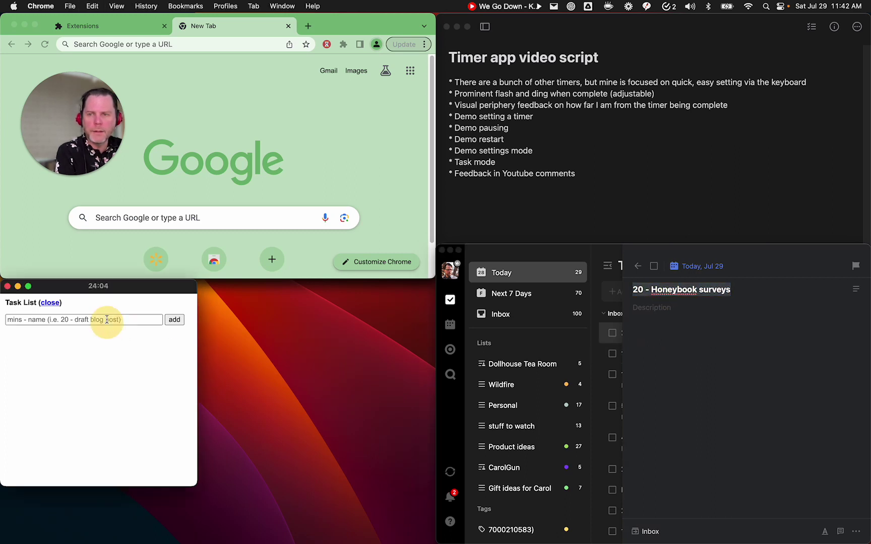
key("super+v")
left_click(173, 319)
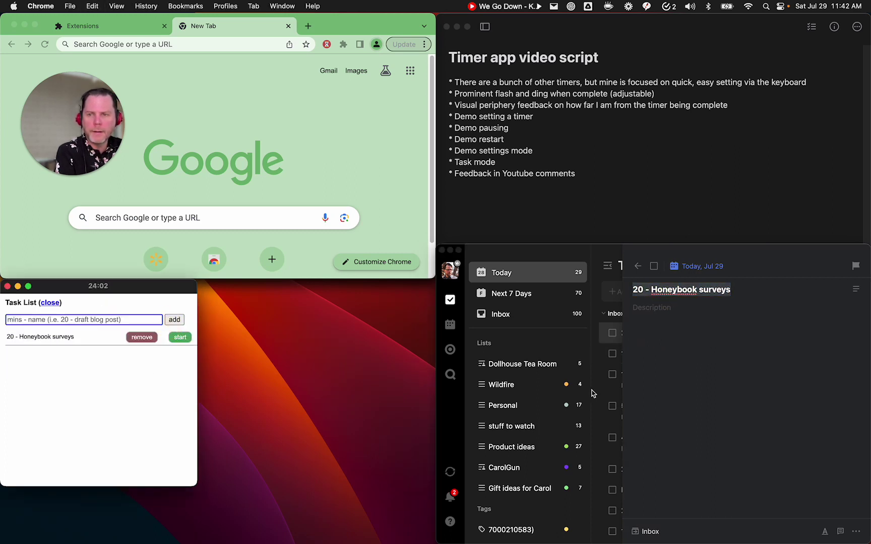
left_click(706, 379)
- Copy the DTR FB ad campaign title and add it to the timer list
left_click(657, 360)
triple_click(661, 293)
key("super+c")
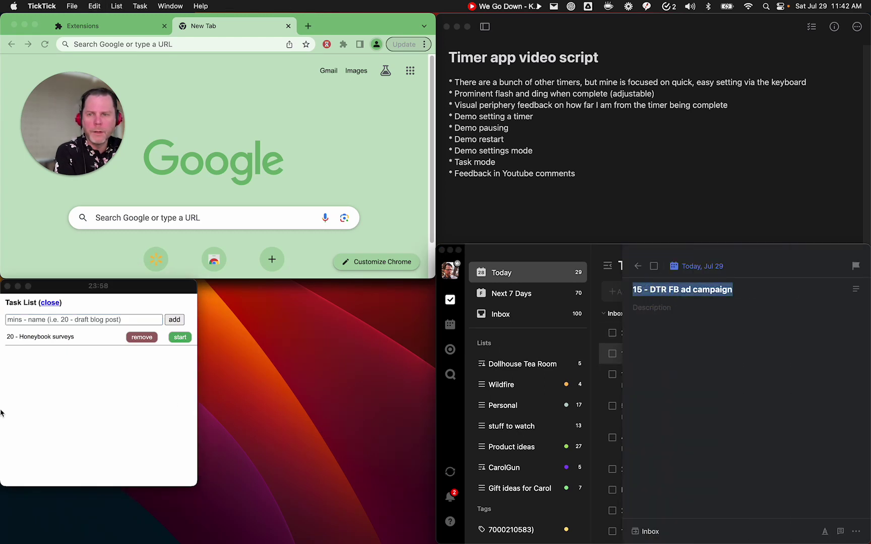
left_click(93, 408)
left_click(94, 317)
key("super+v")
left_click(174, 319)
left_click(647, 380)
left_click(638, 266)
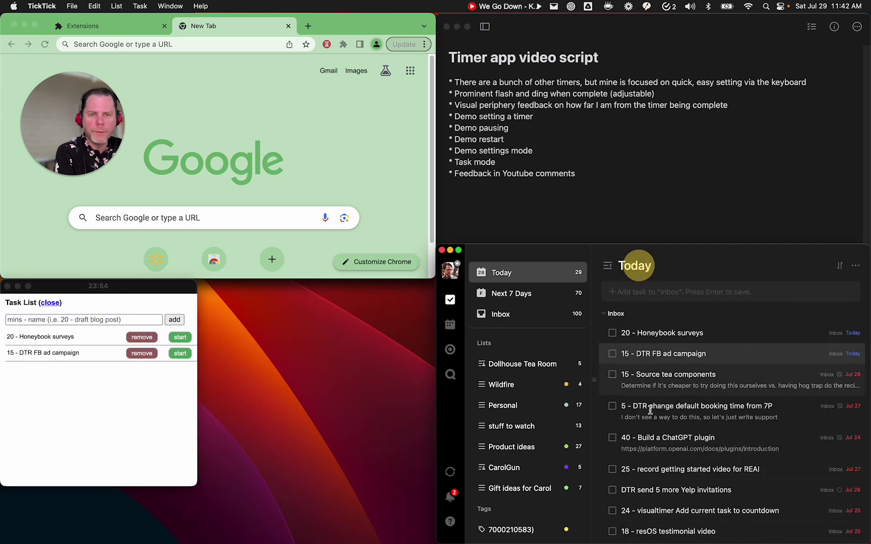
- Copy '15 - Source tea components' from TickTick and add it to the timer list
left_click(643, 375)
triple_click(650, 289)
key("super+c")
left_click(638, 266)
left_click(90, 404)
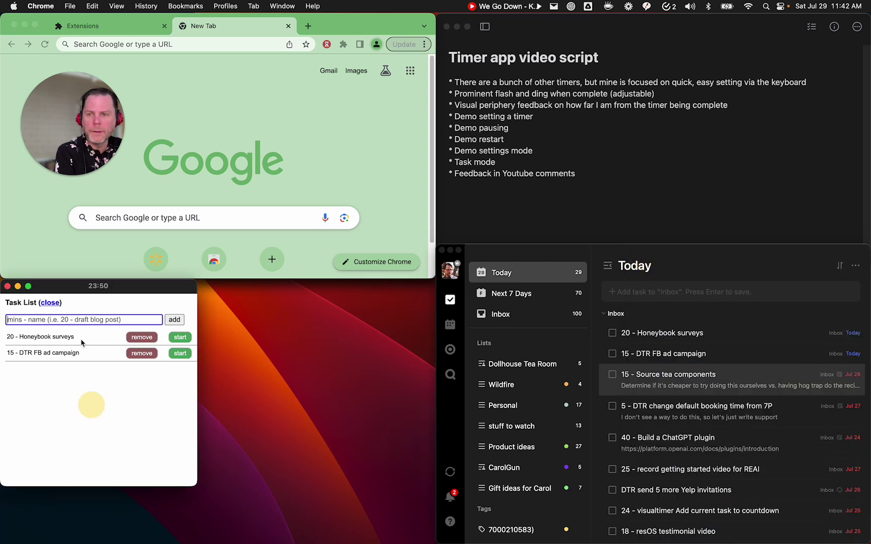
key("super+v")
left_click(181, 321)
left_click(87, 412)
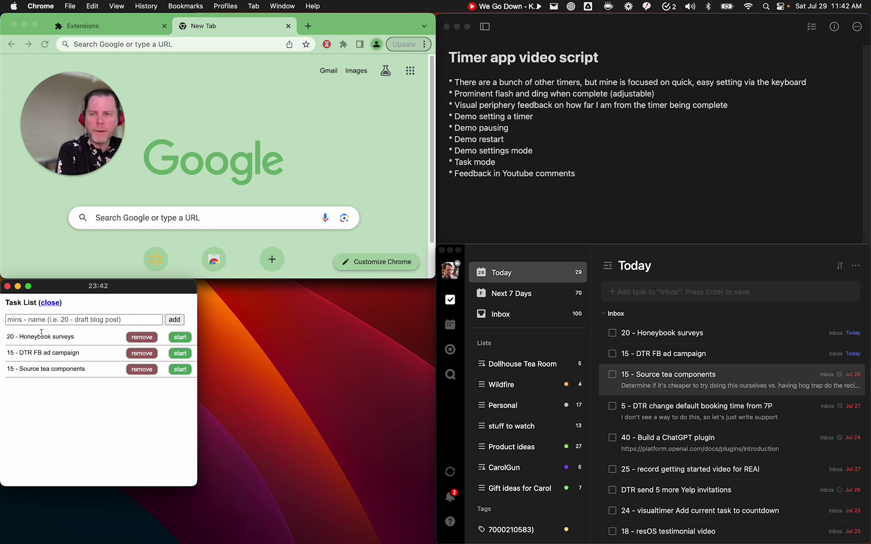
- Start the 15-minute 'Source tea components' countdown from the Visual Timer task list
left_click(87, 405)
left_click(77, 406)
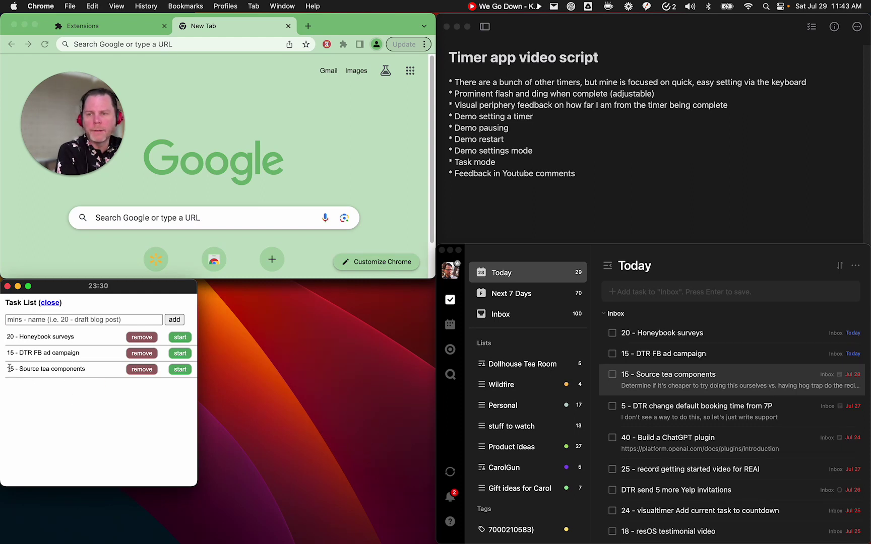
left_click(176, 372)
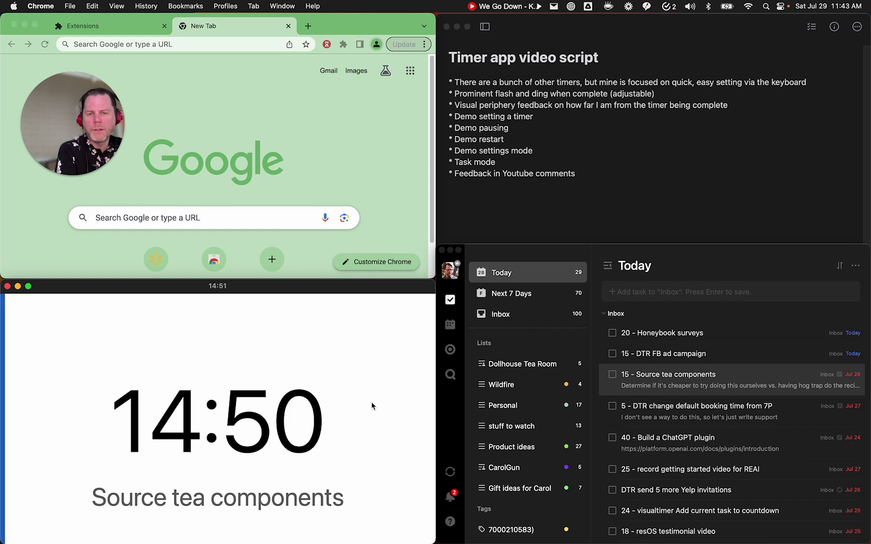
left_click(718, 258)
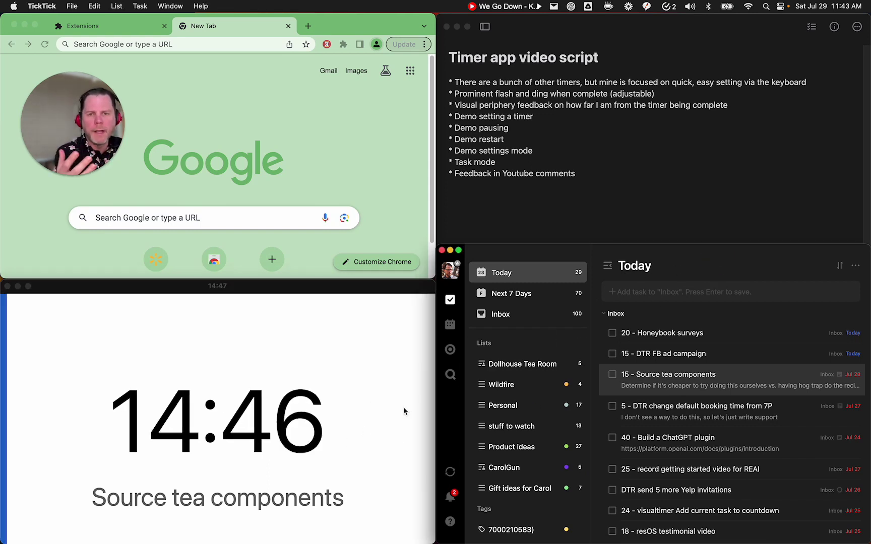
- Add the task '5 - take out trash' to TickTick's Today list in the Inbox
left_click(683, 301)
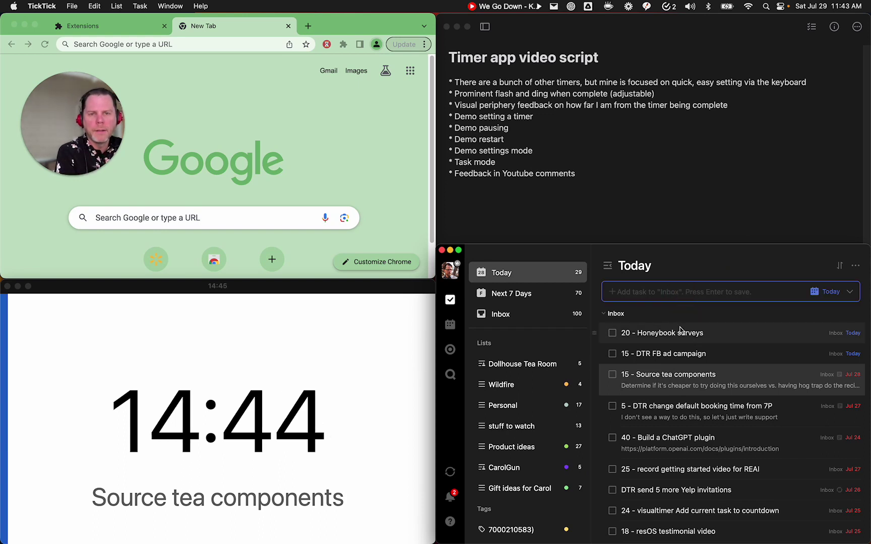
type("afsaf")
key("BackSpace")
key("BackSpace")
key("BackSpace")
key("BackSpace")
key("BackSpace")
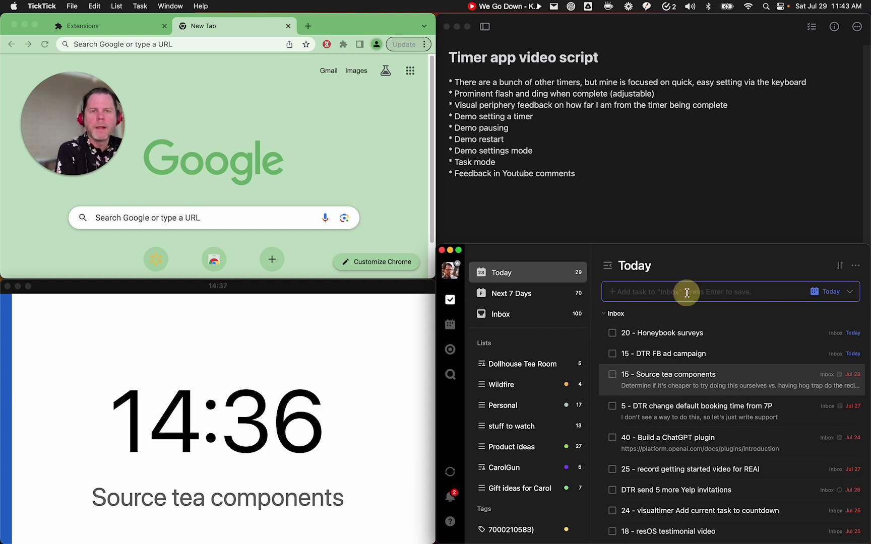
type("5 ")
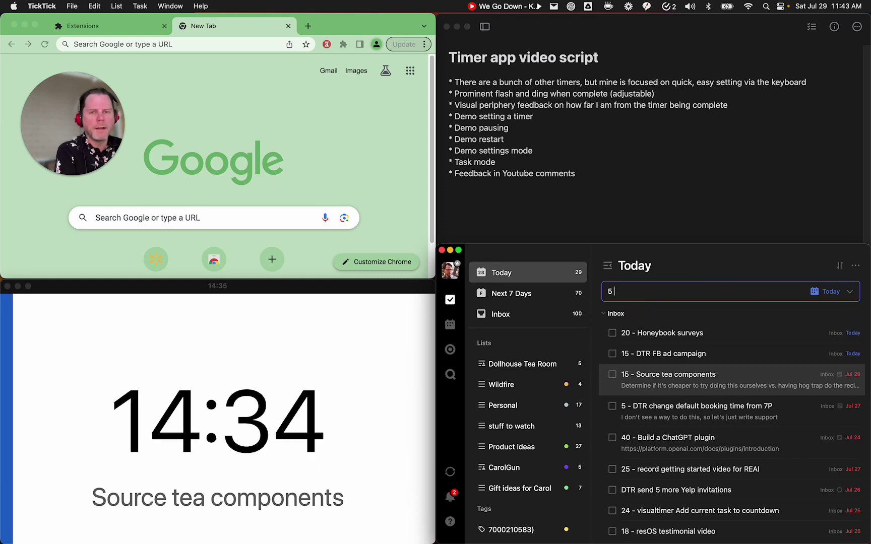
type("- take out rr")
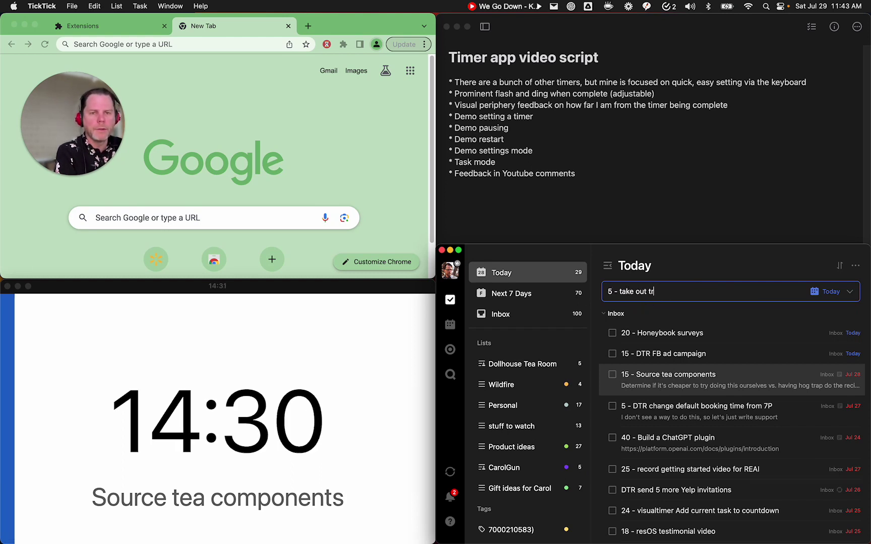
type("ash")
key("Return")
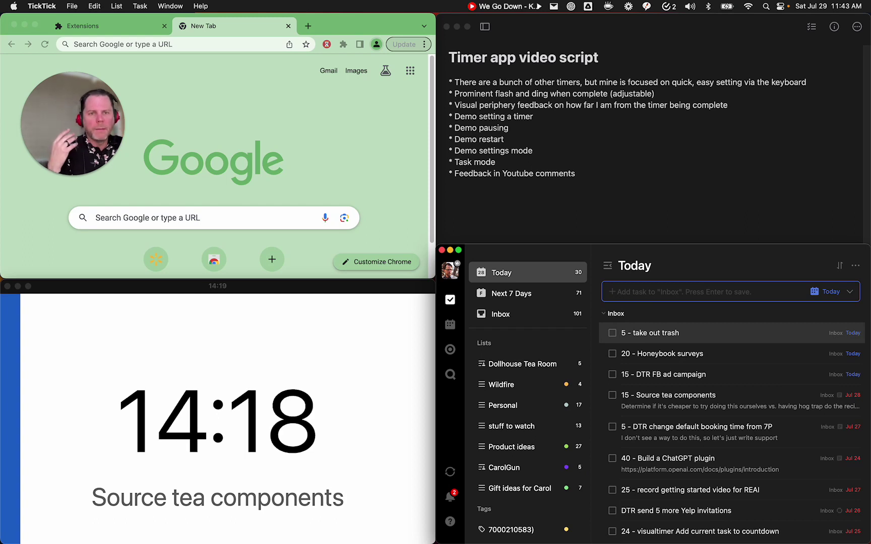
- Delete '15 - Source tea components' from the Visual Timer task list and return to its running countdown
left_click(245, 372)
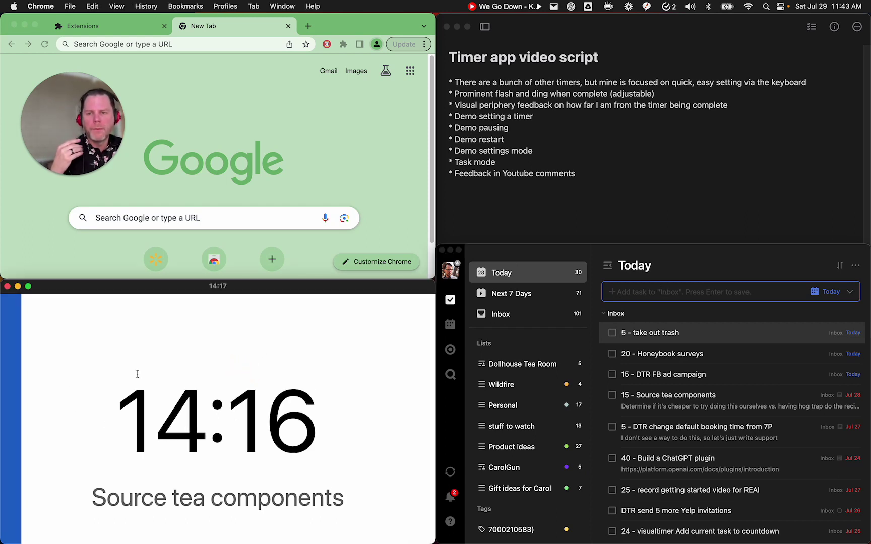
left_click_drag(128, 410, 338, 420)
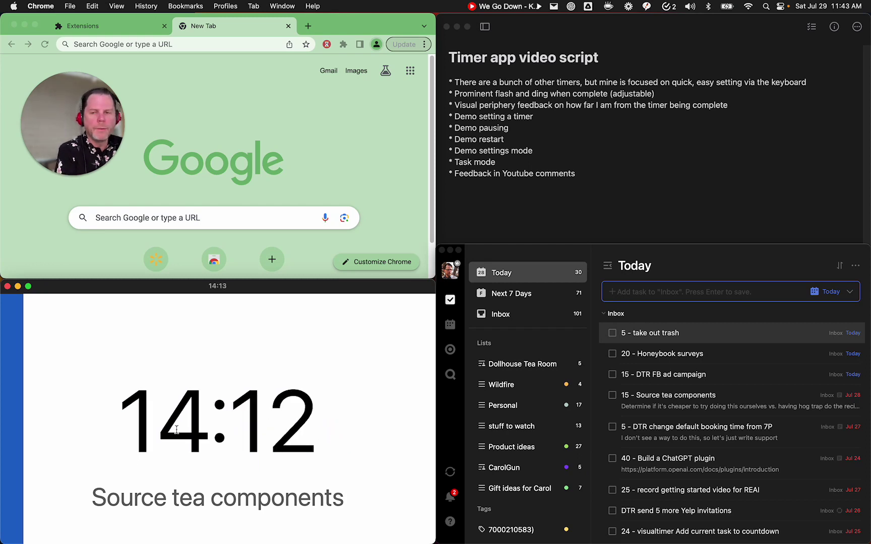
key("t")
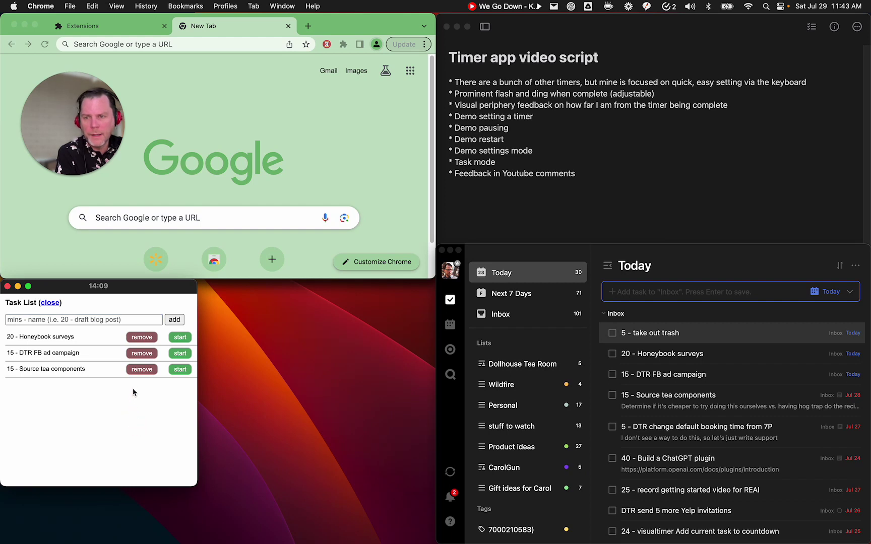
left_click(137, 371)
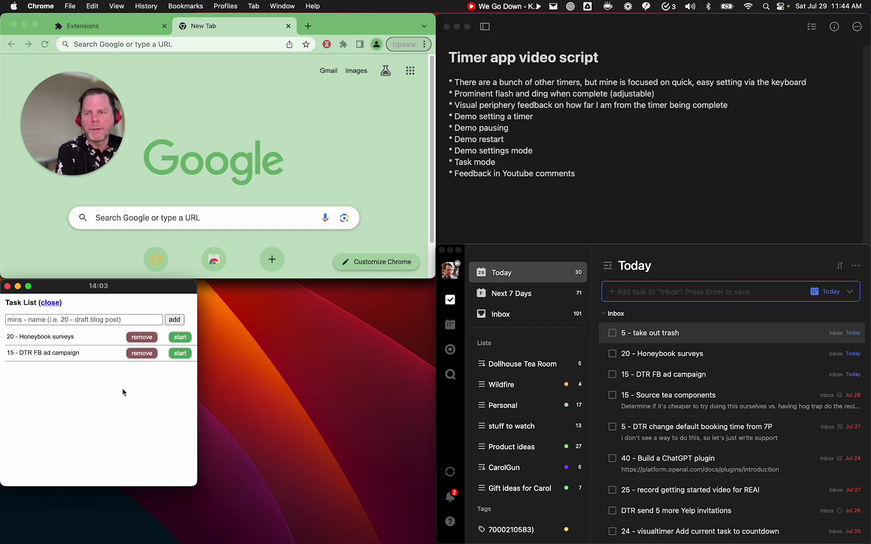
left_click(56, 305)
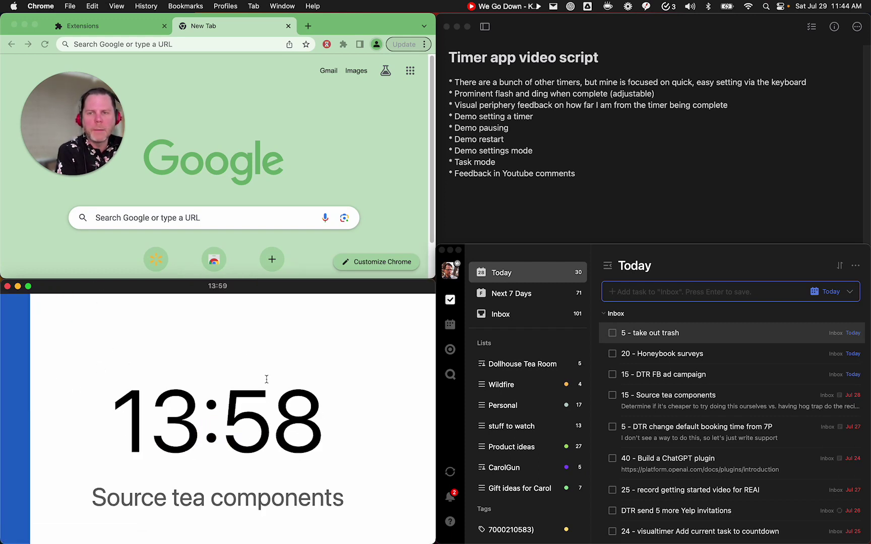
key("t")
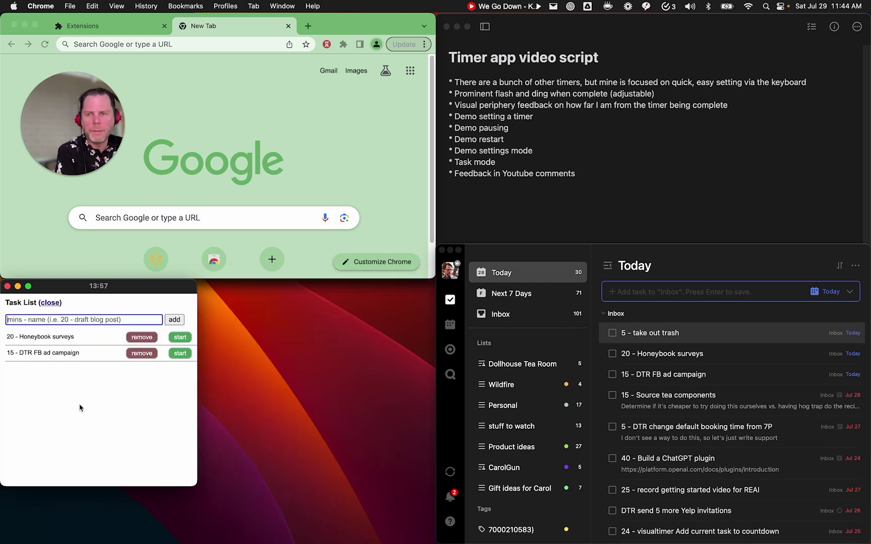
left_click(77, 403)
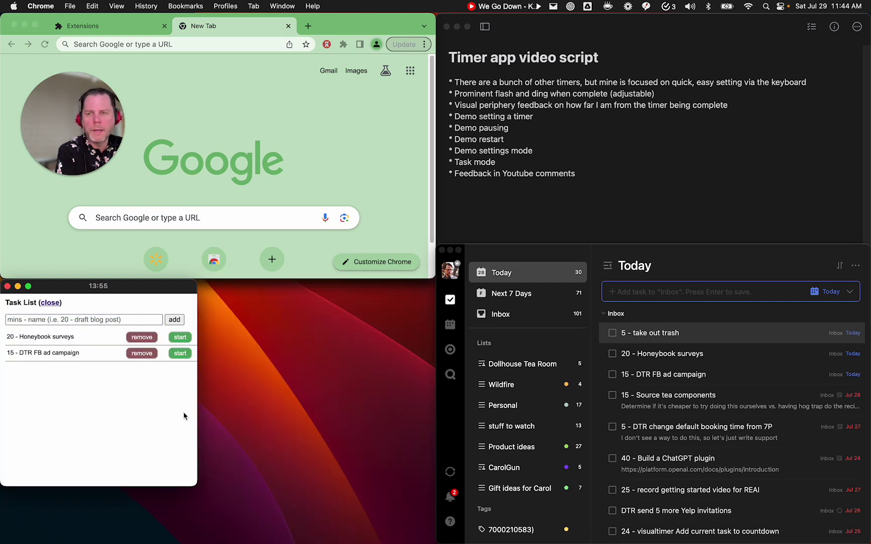